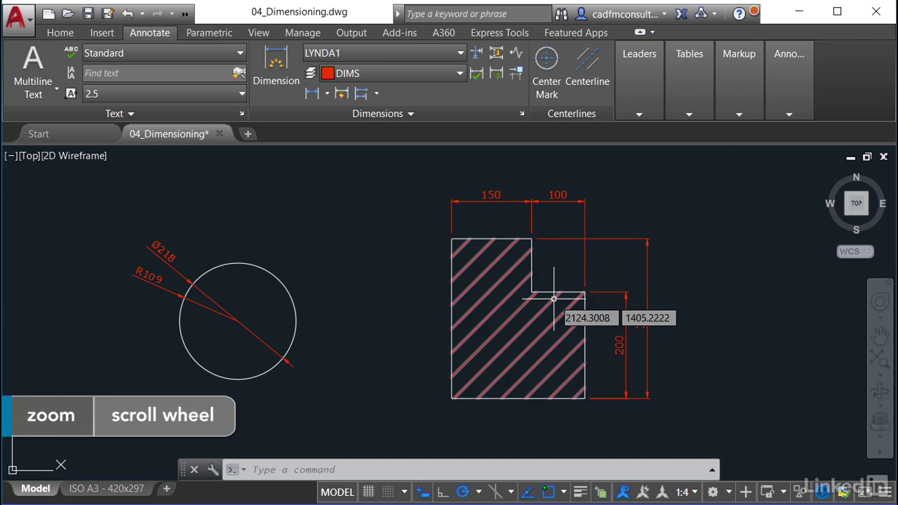
- Zoom and pan until the 150, 100, 200 and 300 dimensions fill the view
scroll(553, 297, "up", 2)
middle_click_drag(571, 257, 512, 316)
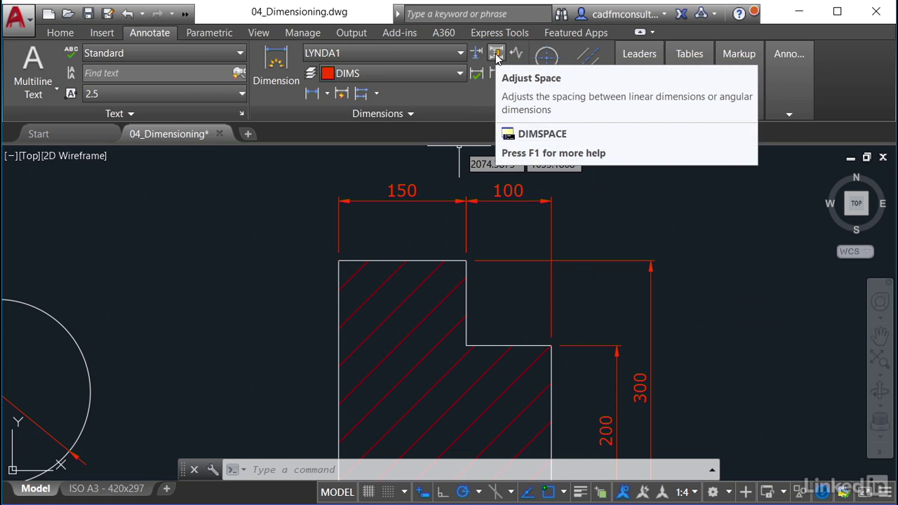
mouse_move(496, 52)
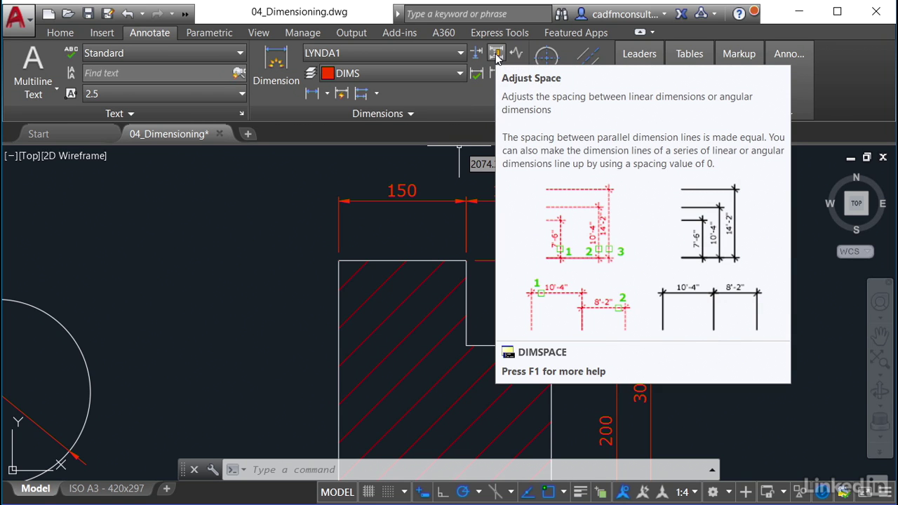
- Auto-space the 300 dimension from the 200 base dimension with DIMSPACE
left_click(496, 55)
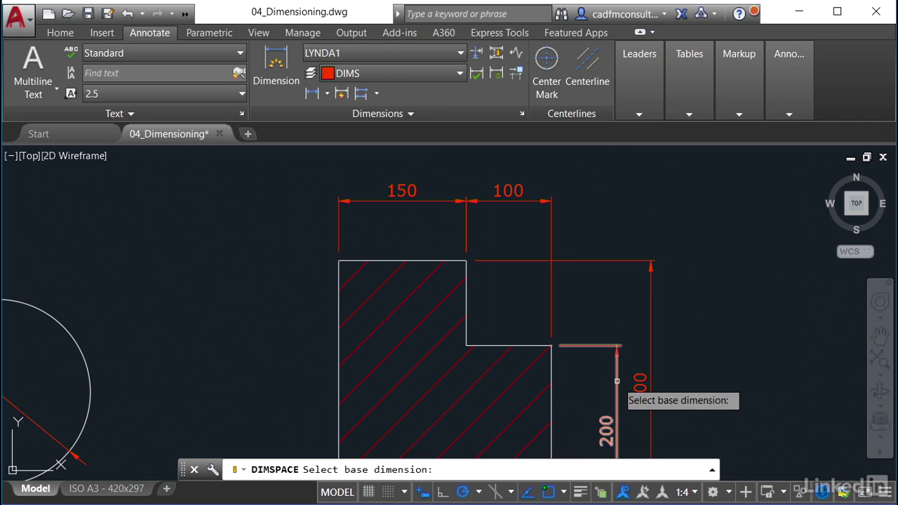
left_click(616, 381)
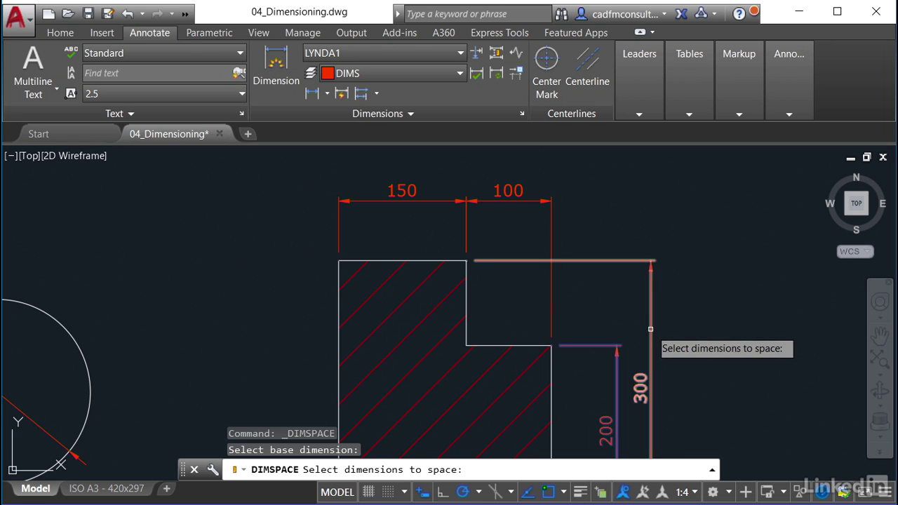
left_click(650, 329)
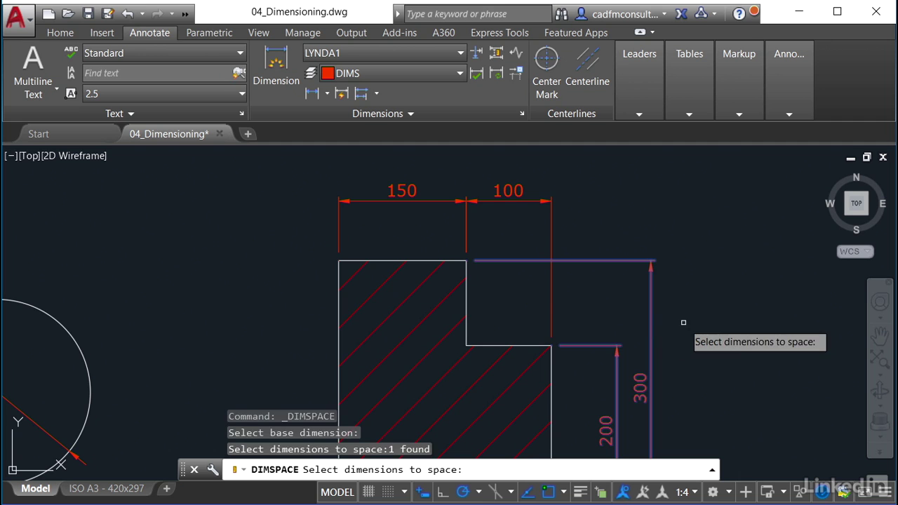
key("Return")
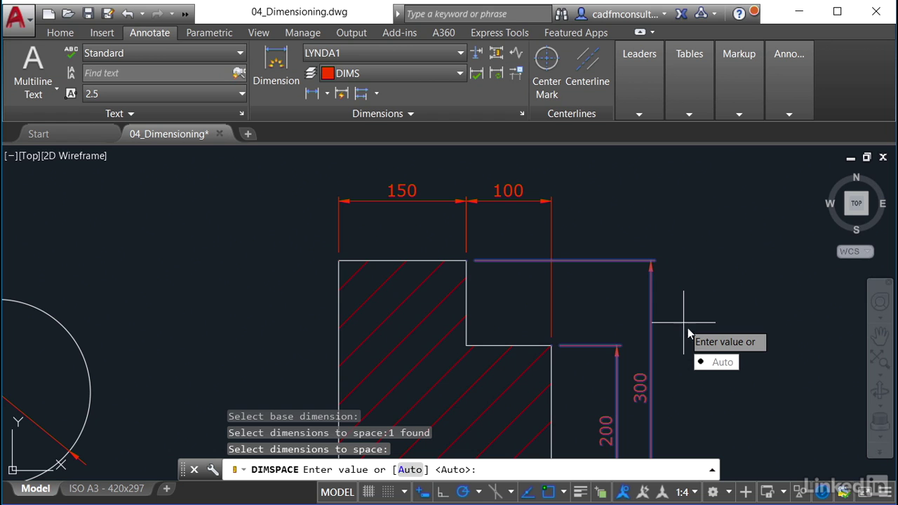
left_click(709, 362)
left_click(410, 469)
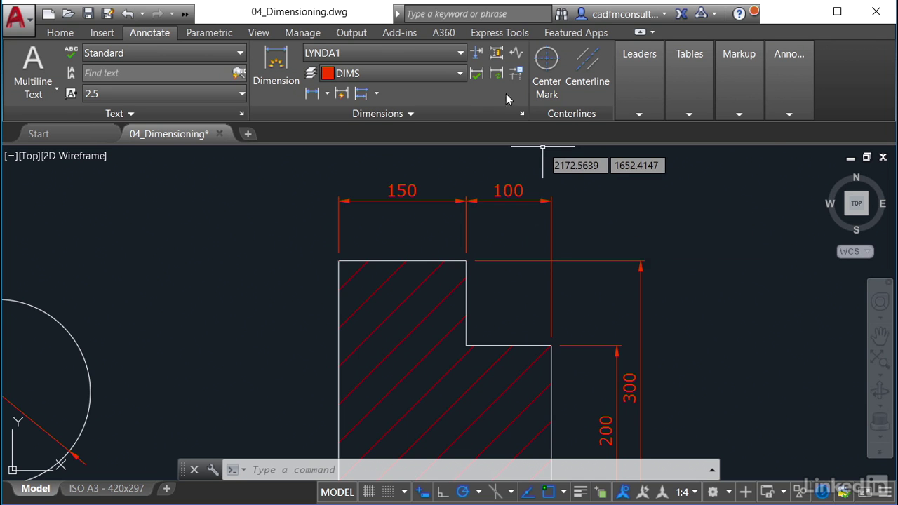
- Break the 300 dimension's extension line at the 100 dimension's extension line, then zoom in
left_click(477, 53)
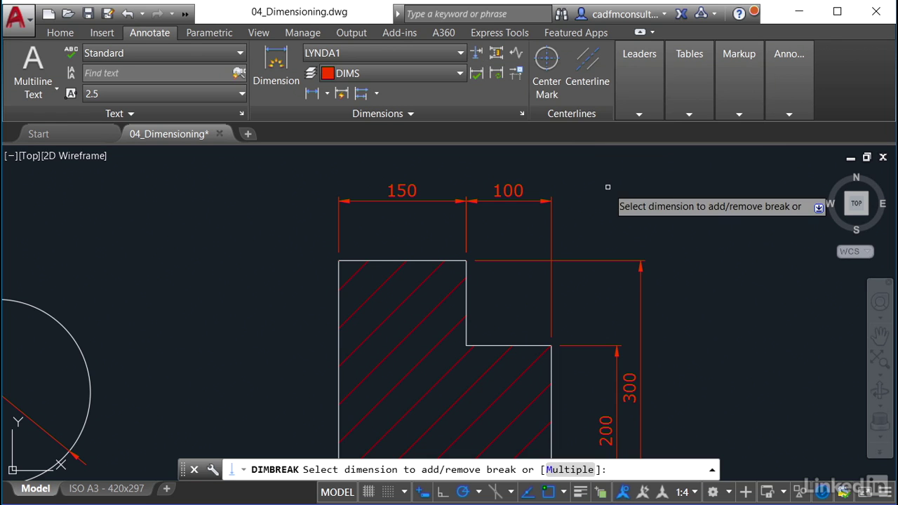
left_click(597, 261)
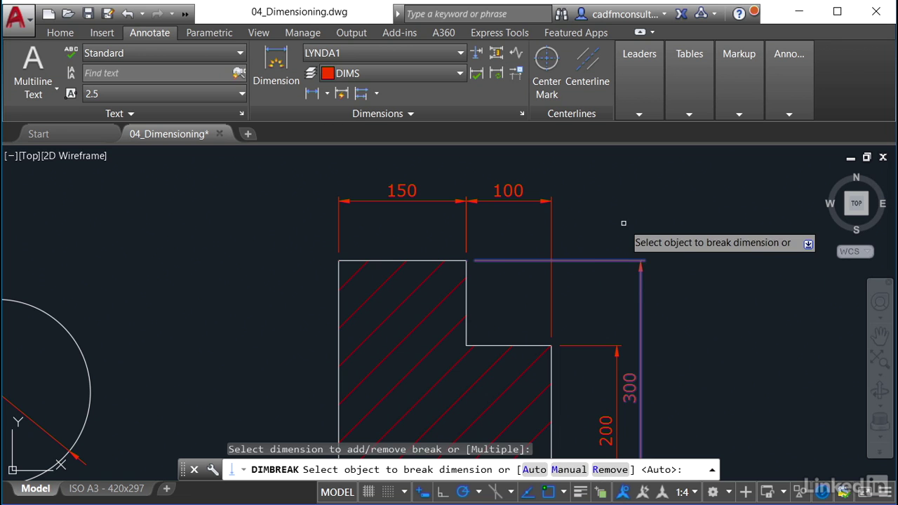
left_click(550, 231)
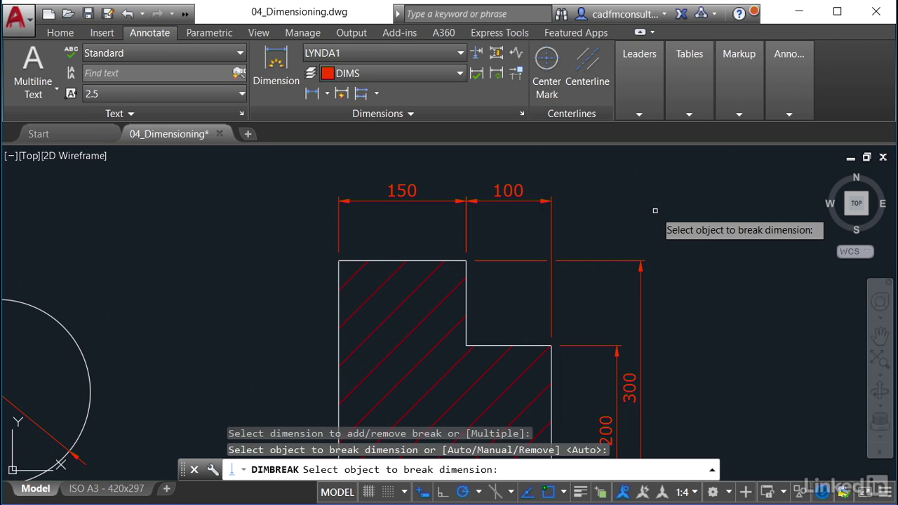
key("Return")
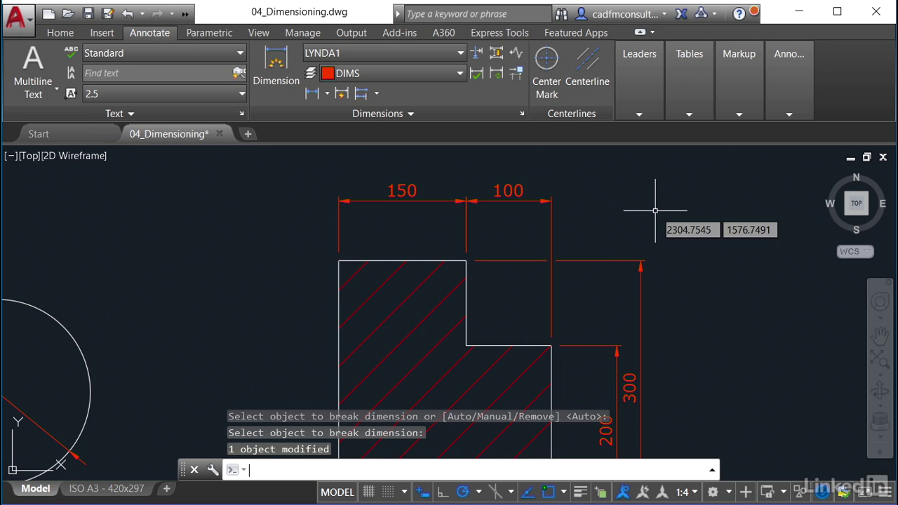
scroll(542, 264, "up", 2)
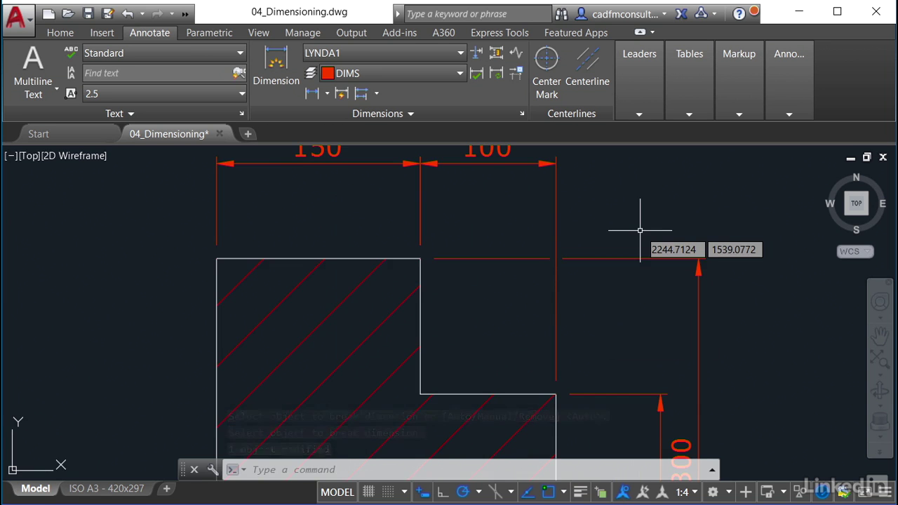
left_click(496, 73)
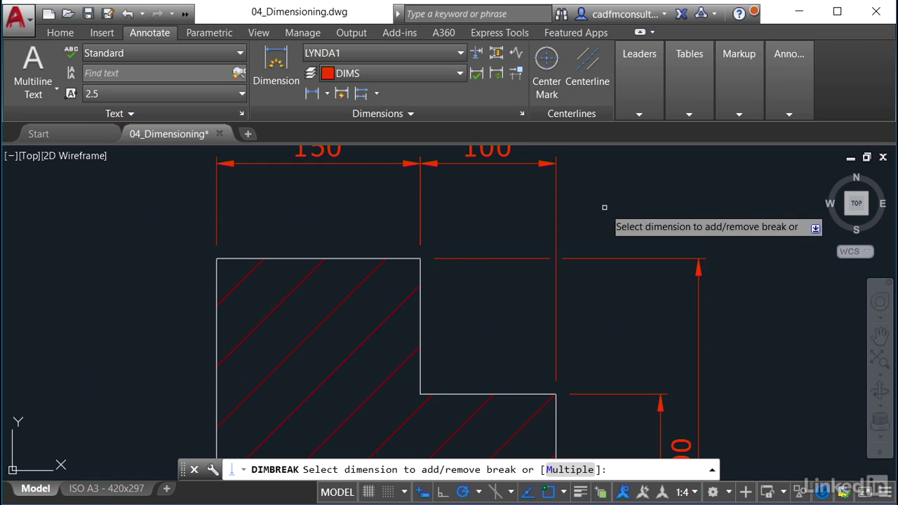
left_click(607, 257)
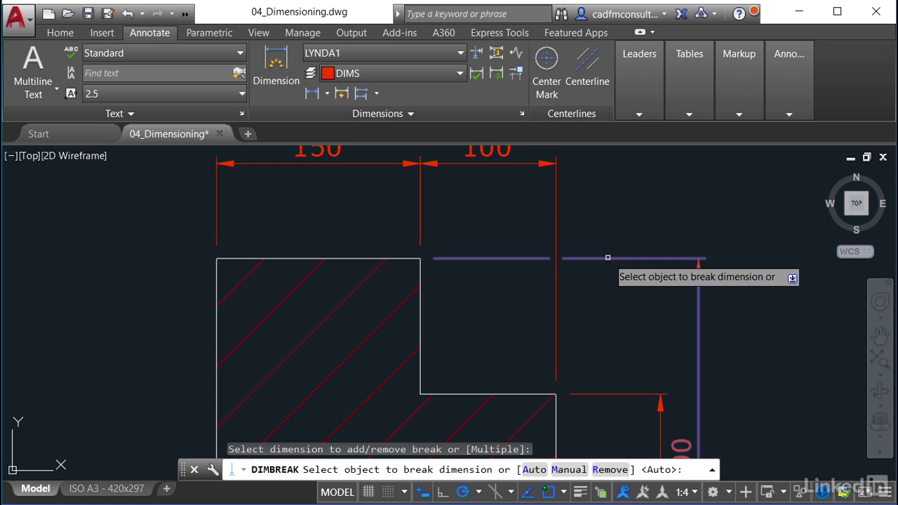
left_click(556, 211)
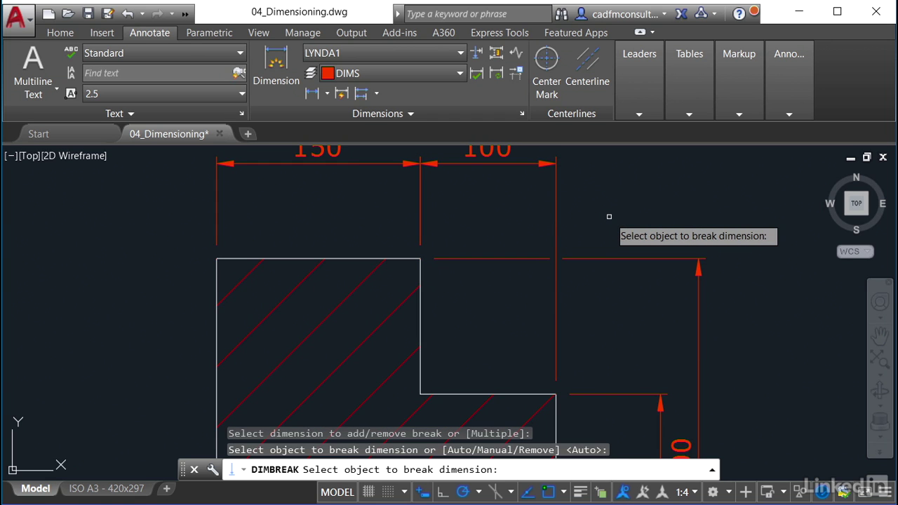
key("Return")
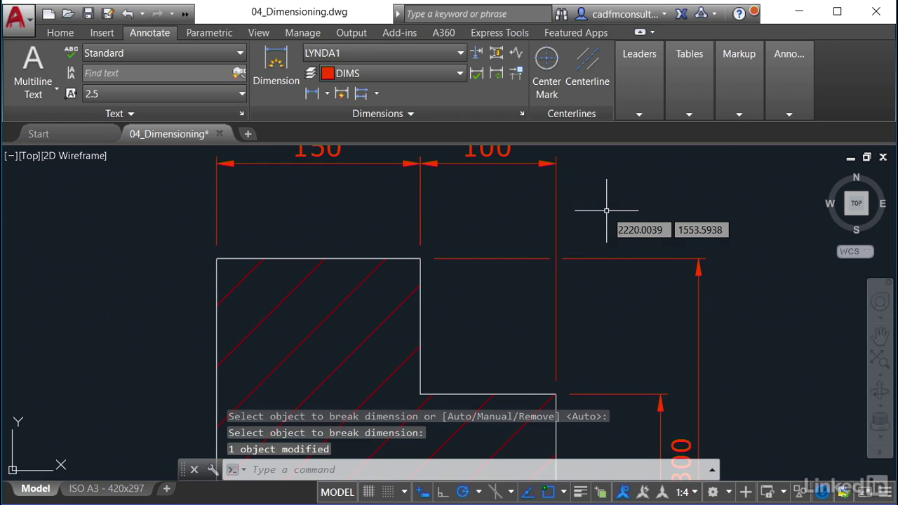
key("Escape")
key("Escape")
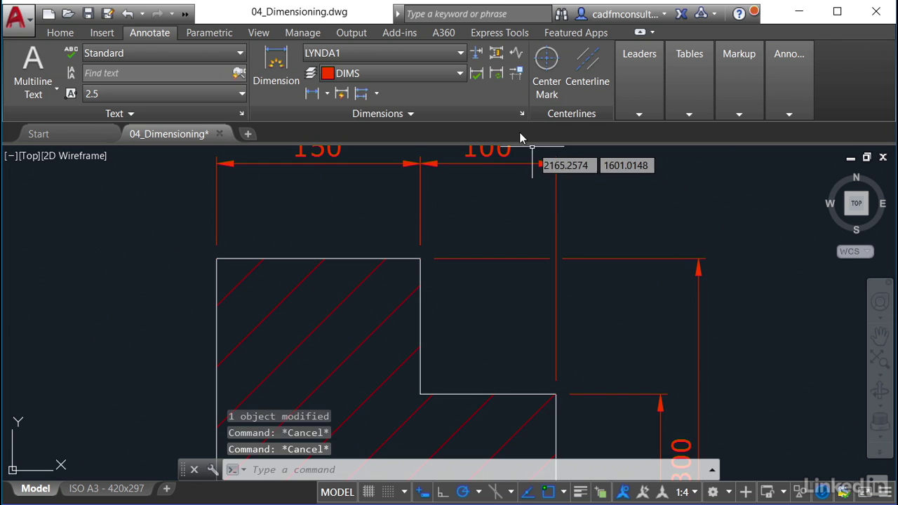
- Remove the dimension break from the 300 dimension using DIMBREAK's Remove option
left_click(496, 52)
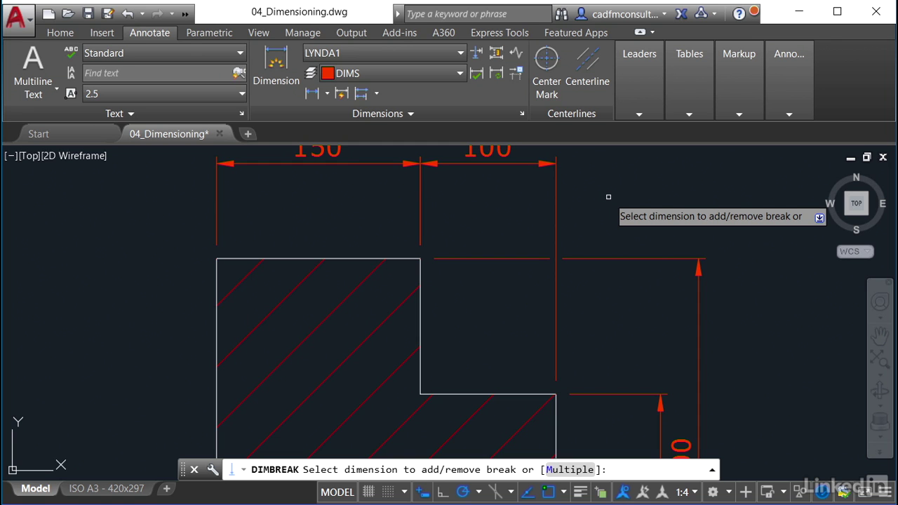
left_click(610, 258)
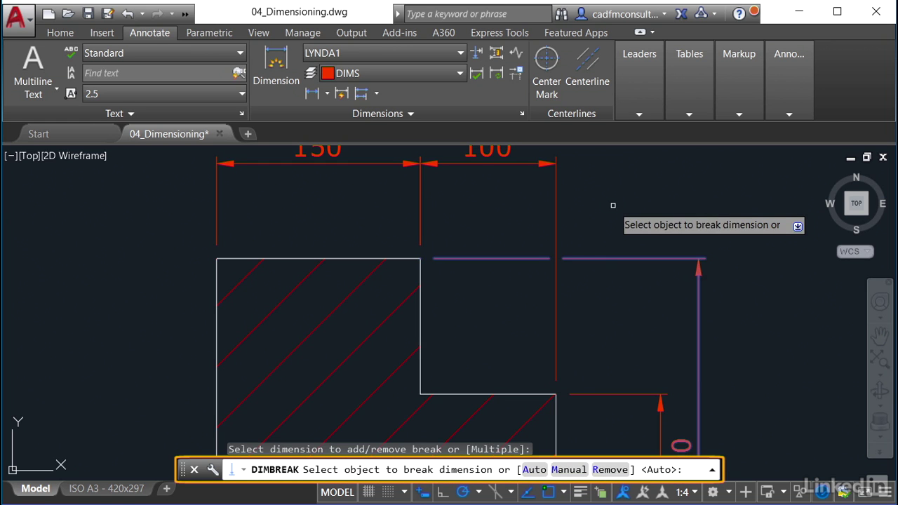
right_click(612, 203)
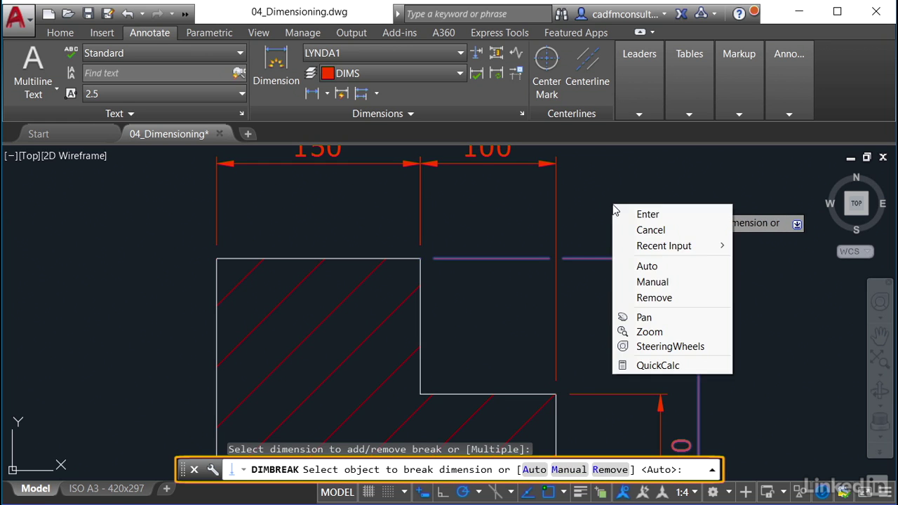
left_click(645, 299)
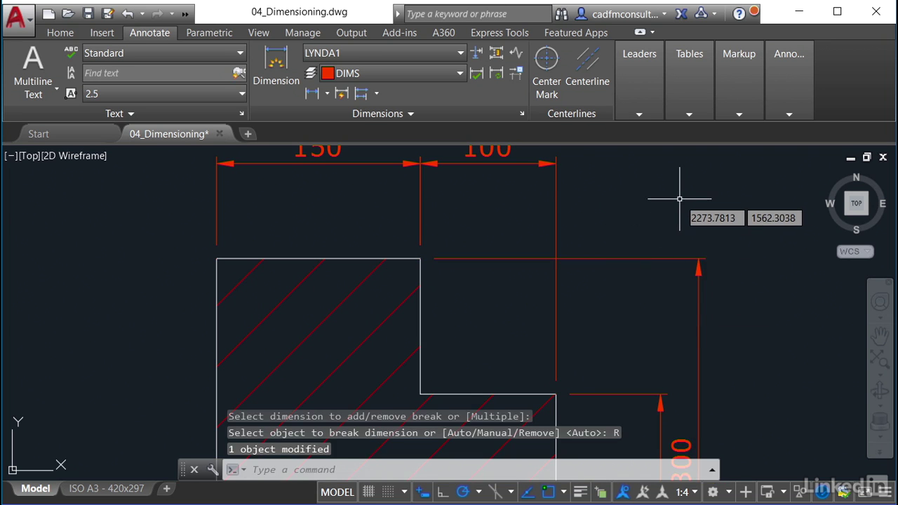